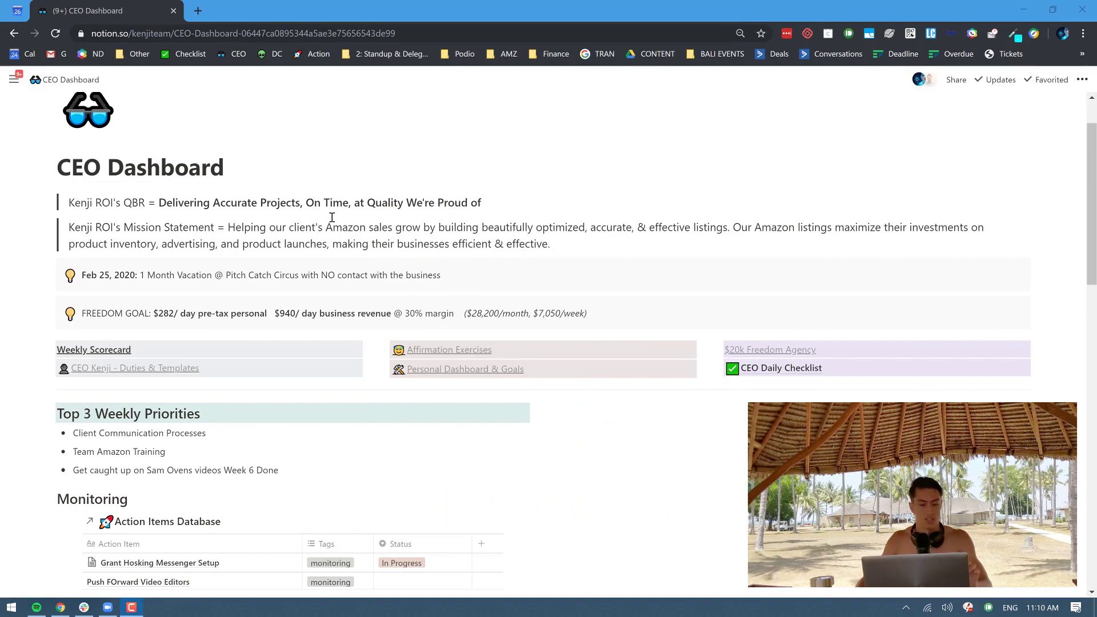
Highlight the term QBR, then move on to the Mission Statement and Feb 25 vacation callout
drag(320, 197, 323, 194)
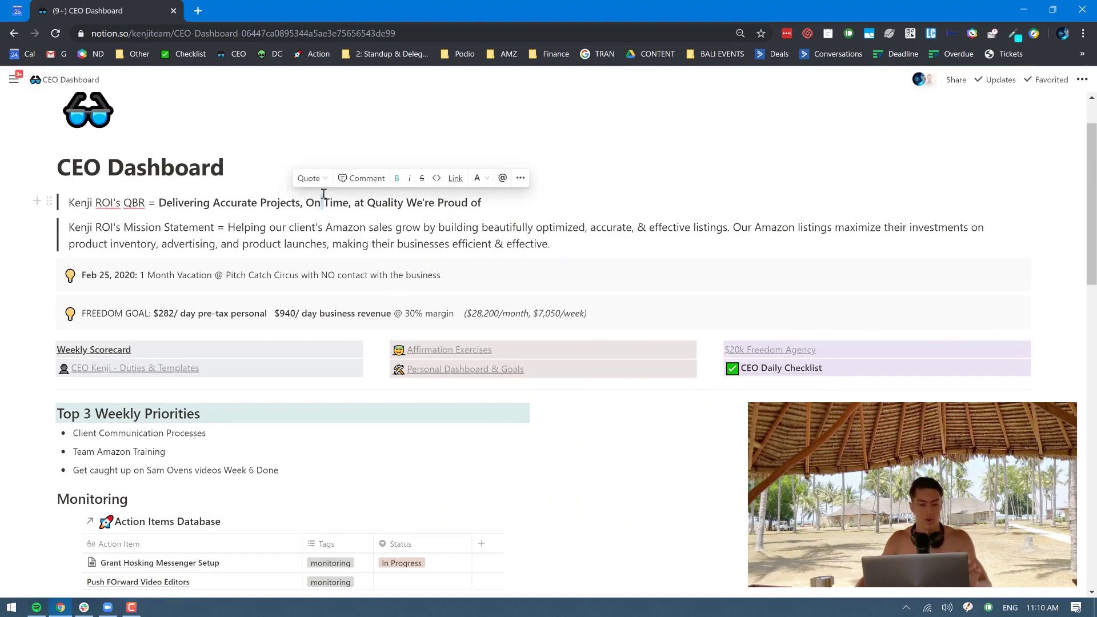
click(333, 203)
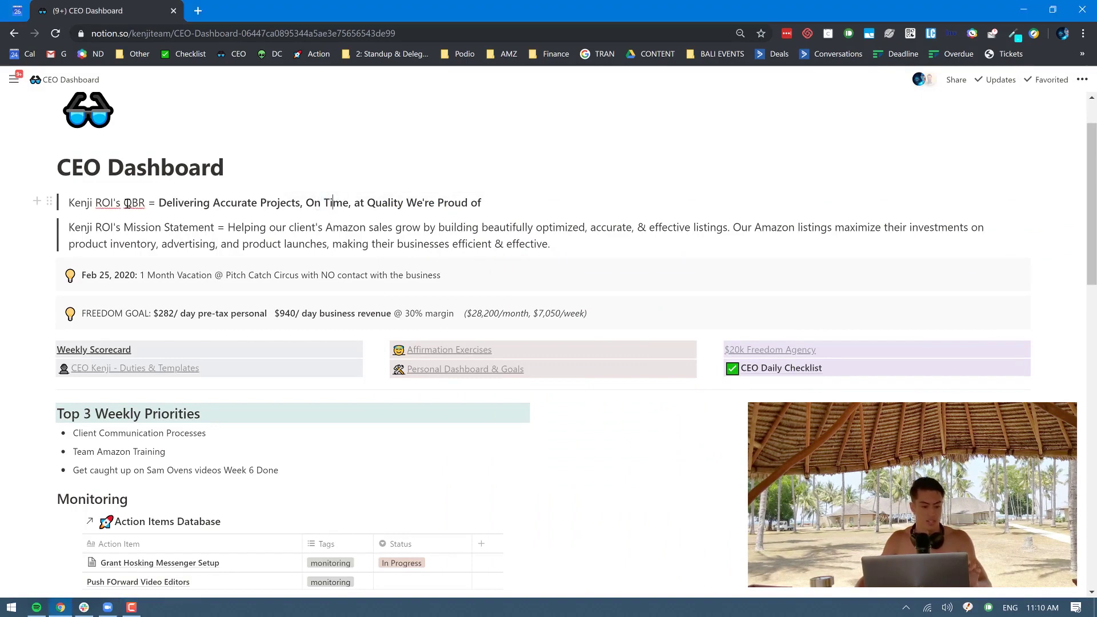
drag(129, 204, 145, 203)
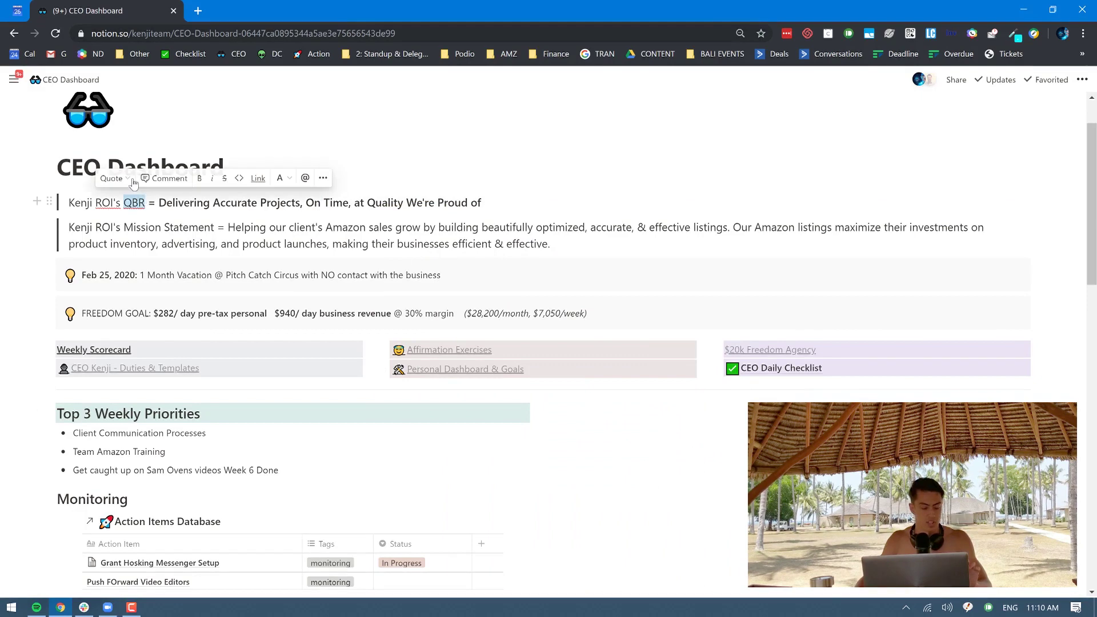
click(198, 207)
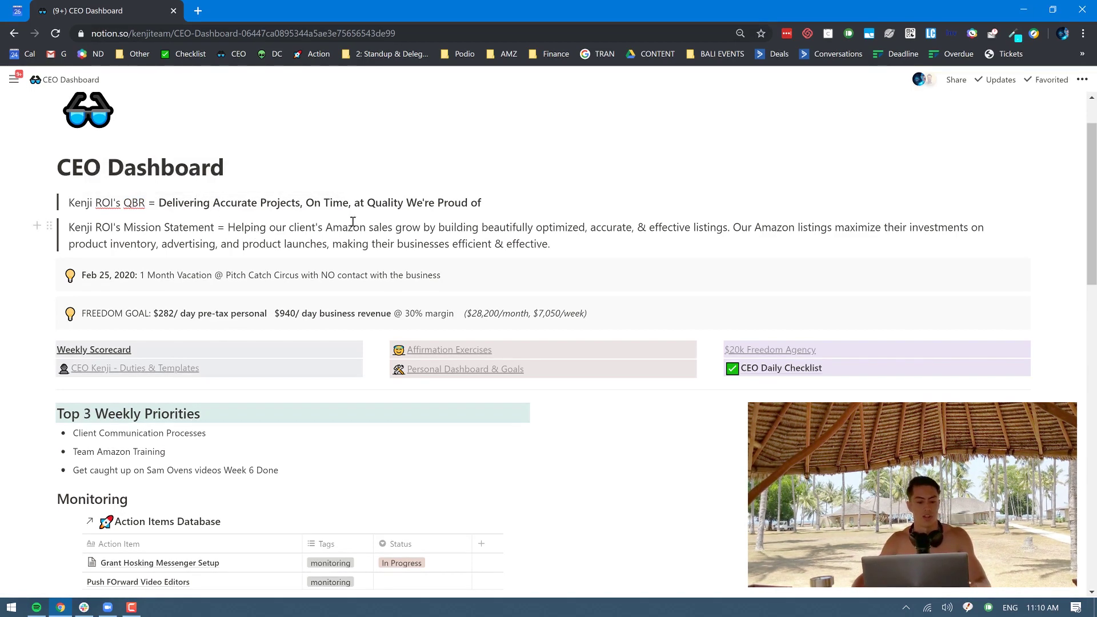
click(472, 227)
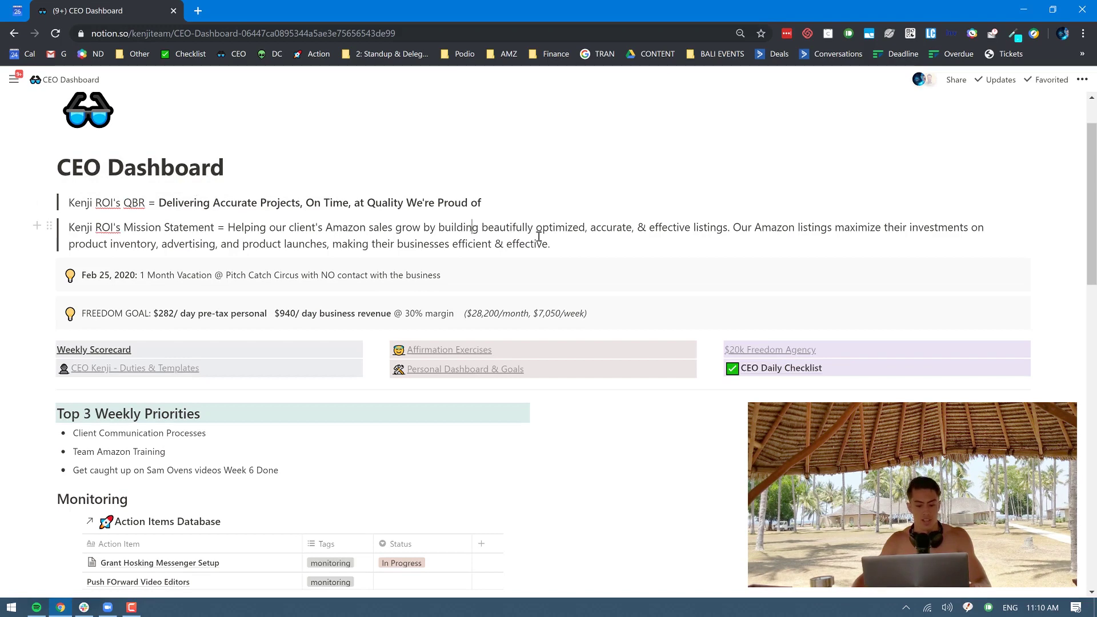
click(384, 278)
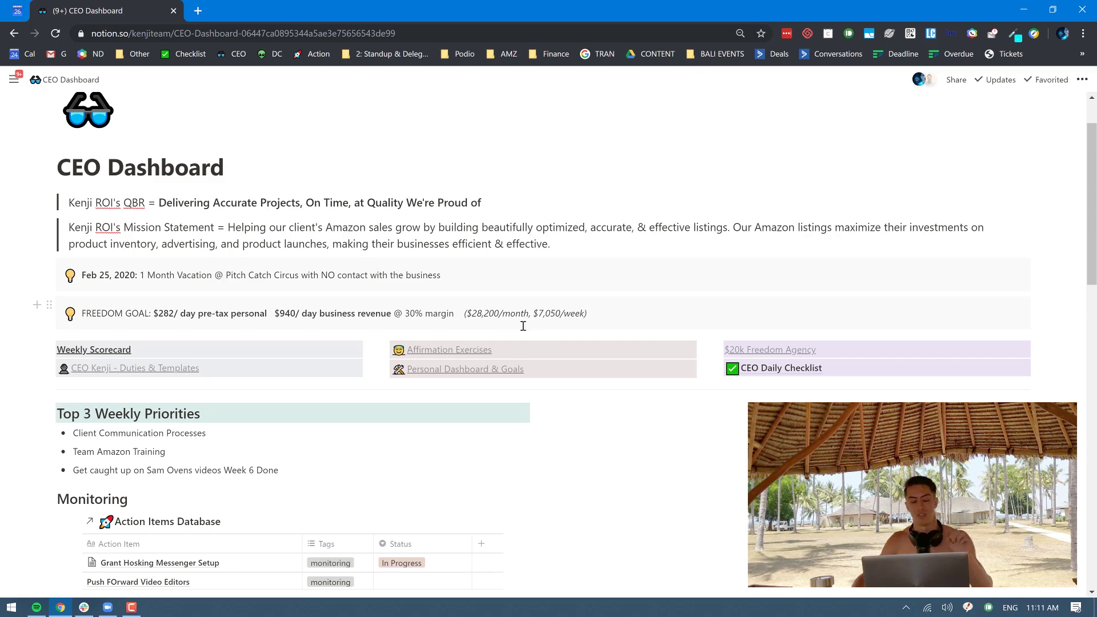
Scroll down to the action items and open the Today views list, closing it without switching view
scroll(375, 286, down, 1)
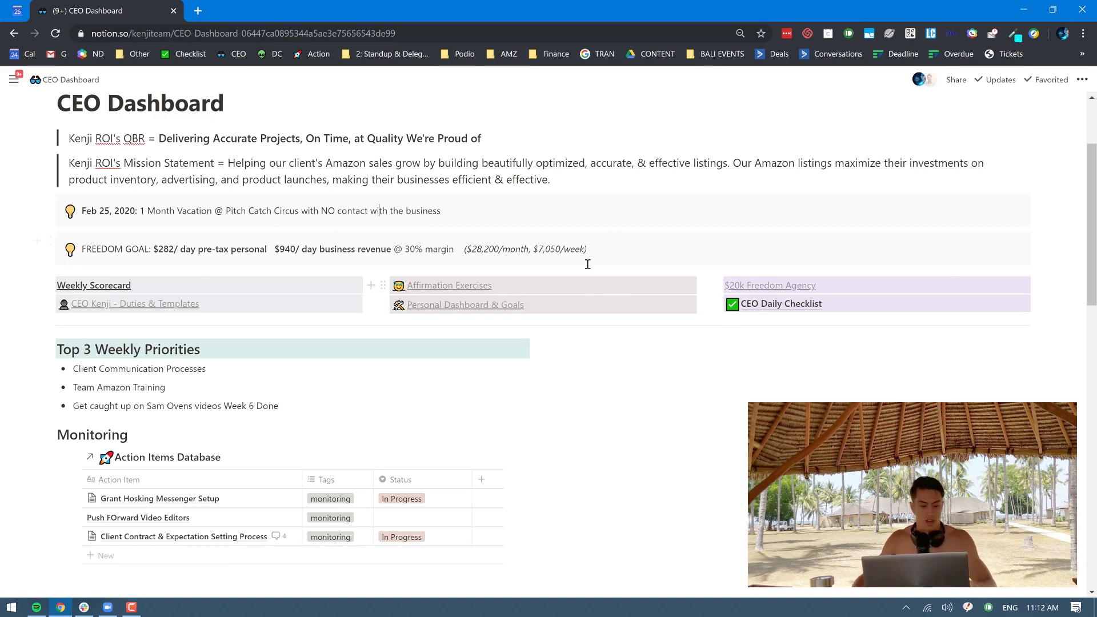
scroll(395, 271, down, 1)
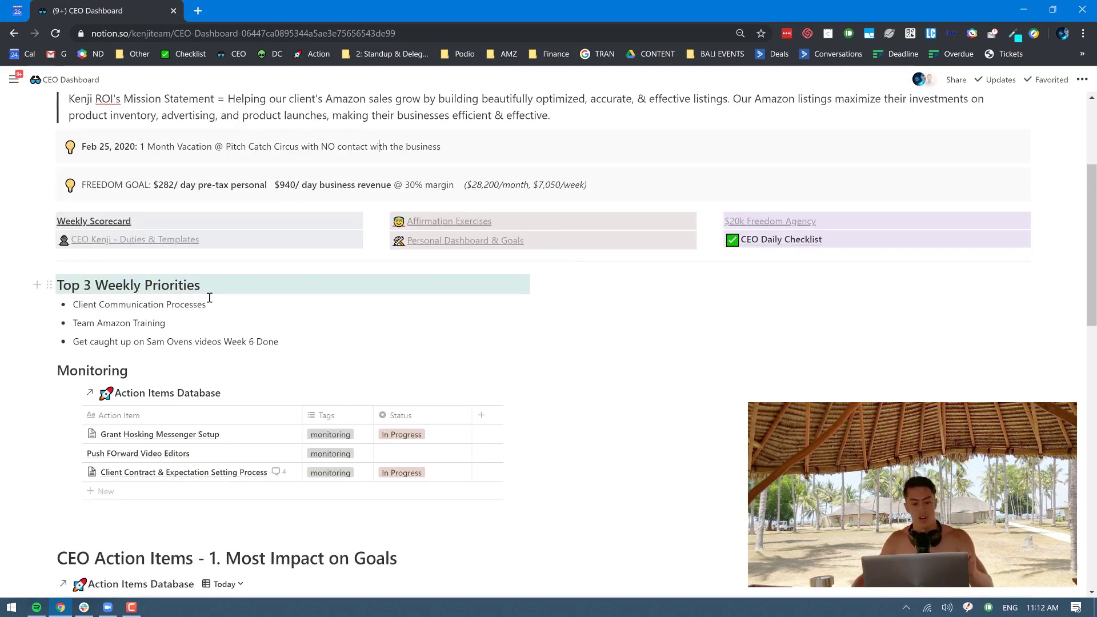
scroll(214, 300, down, 1)
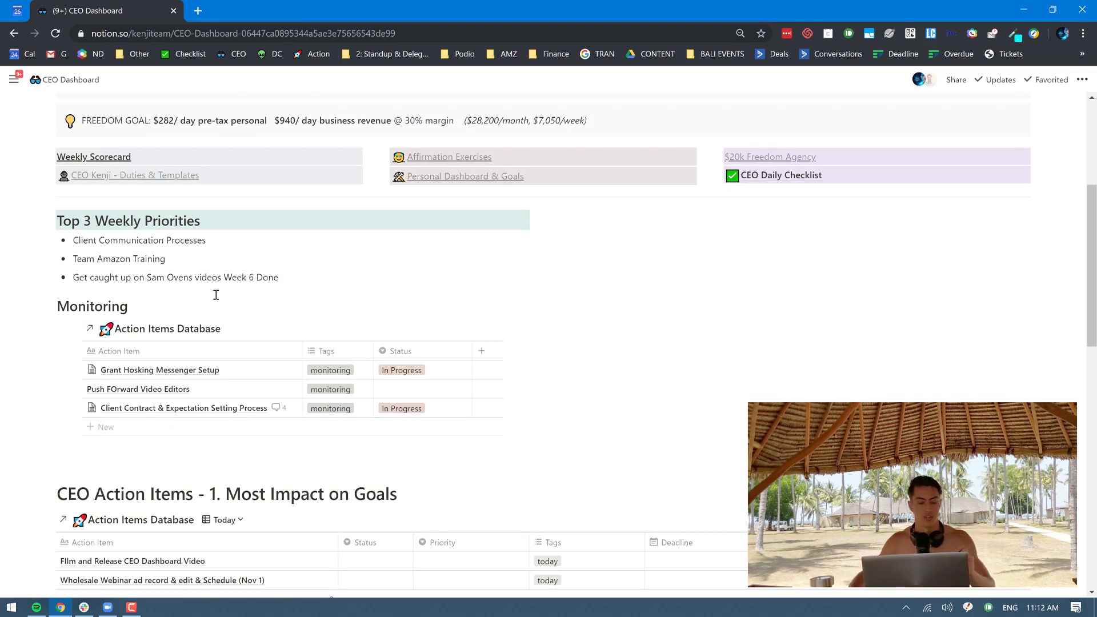
scroll(217, 300, down, 2)
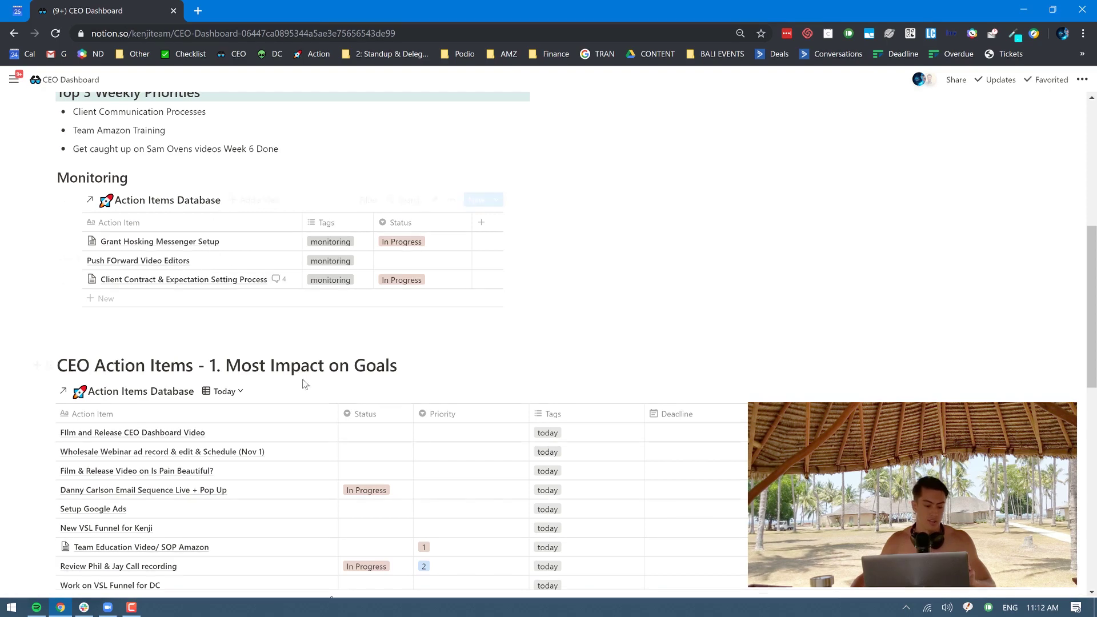
scroll(293, 353, down, 2)
scroll(292, 322, up, 1)
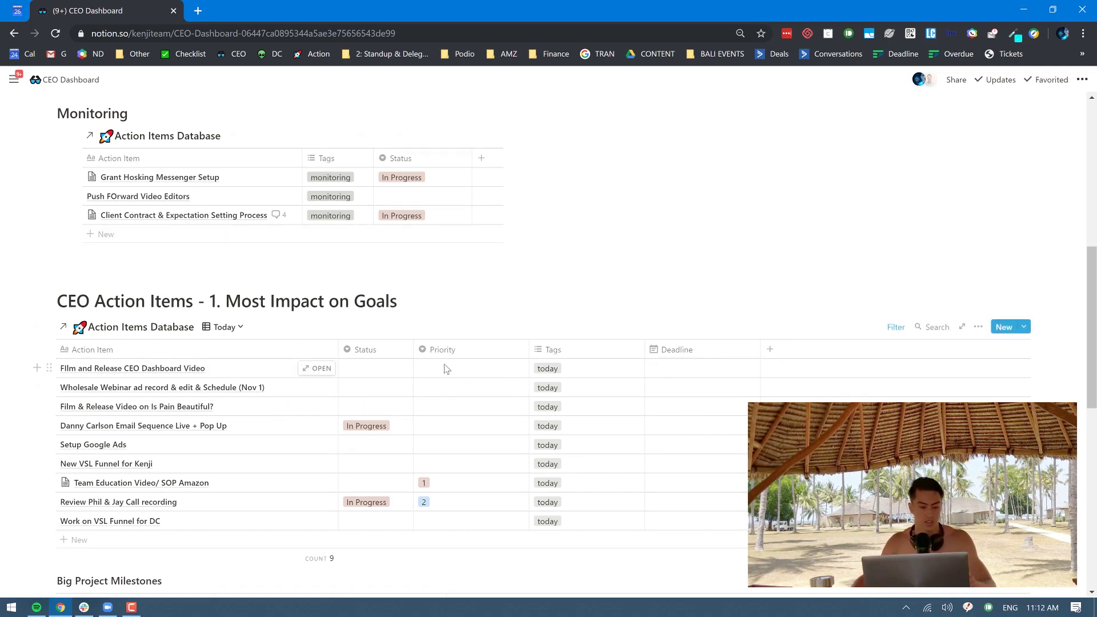
scroll(440, 366, down, 1)
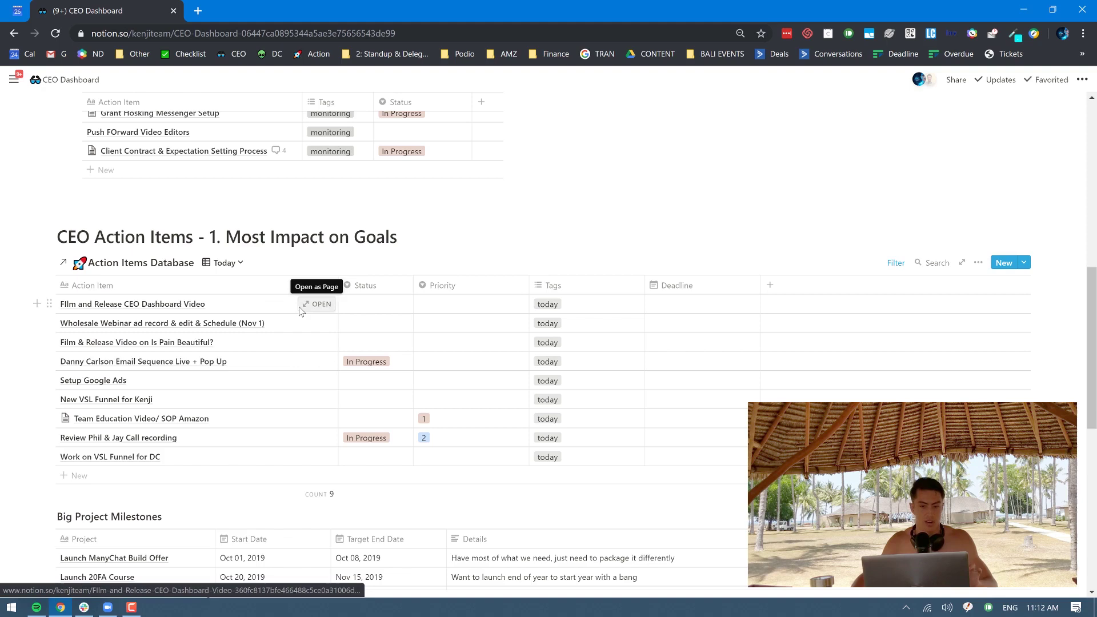
click(223, 263)
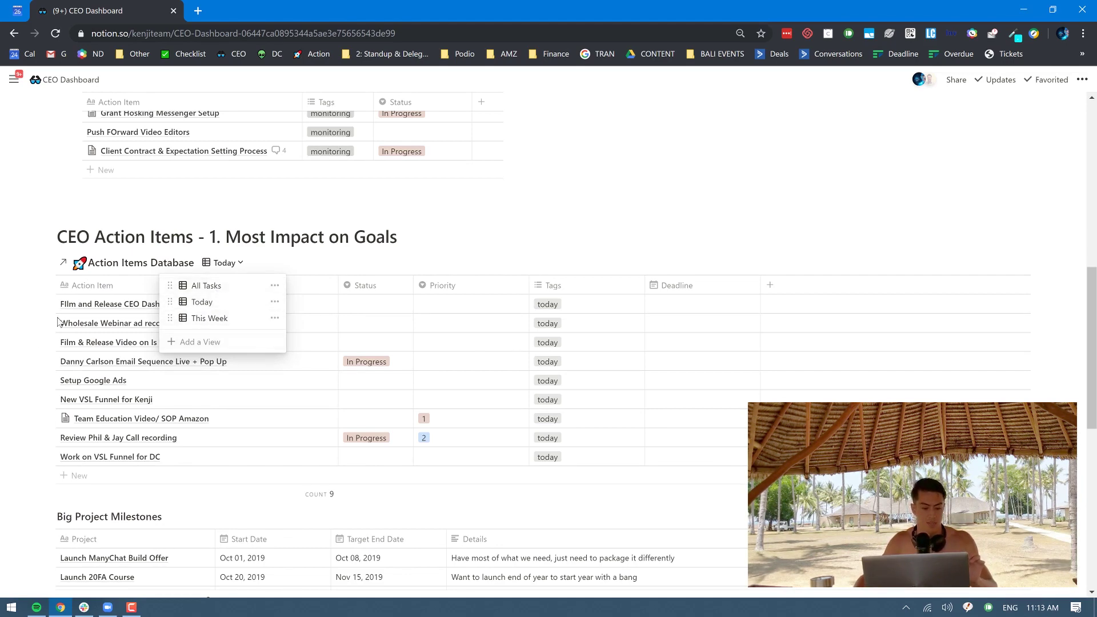
click(32, 326)
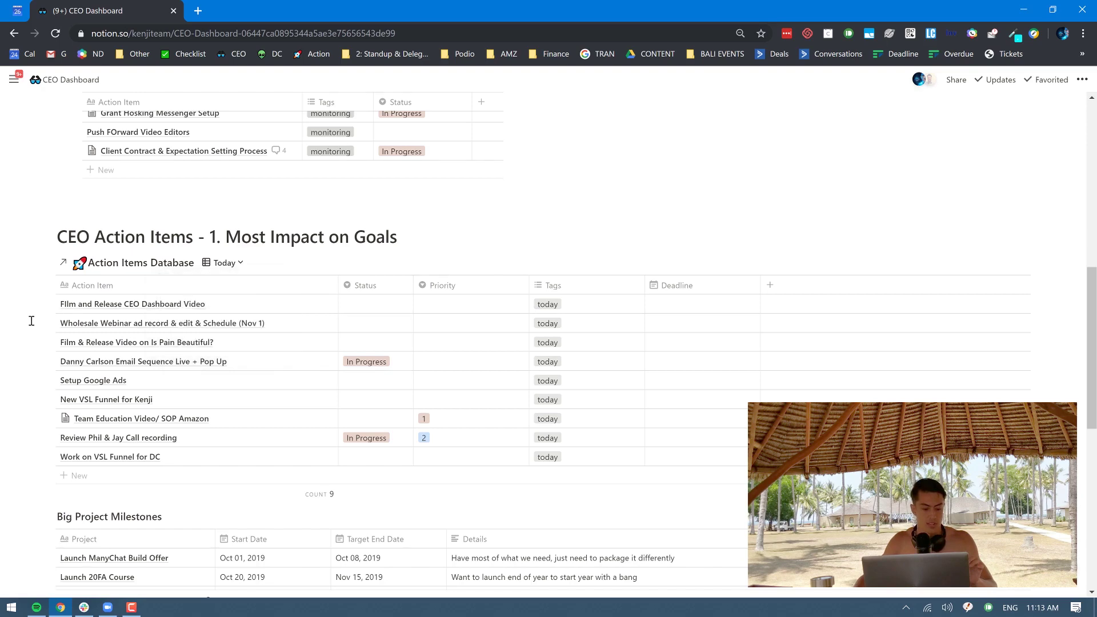
Scroll past the Big Project Milestones table of 3 launches (Oct 2019 to Jan 2020)
scroll(32, 325, down, 2)
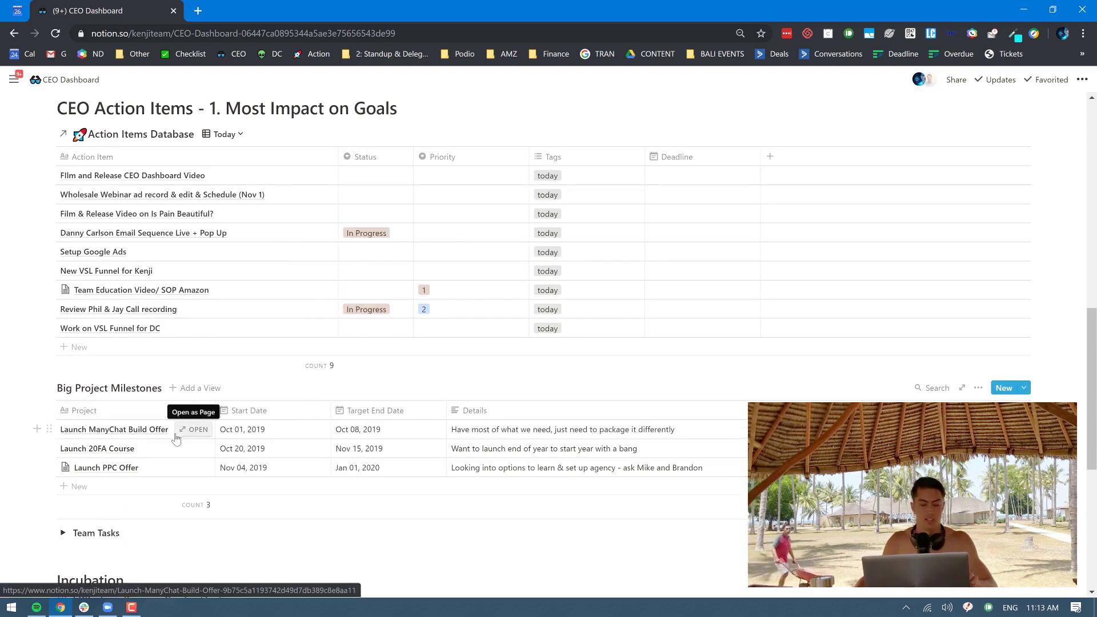
mouse_move(183, 448)
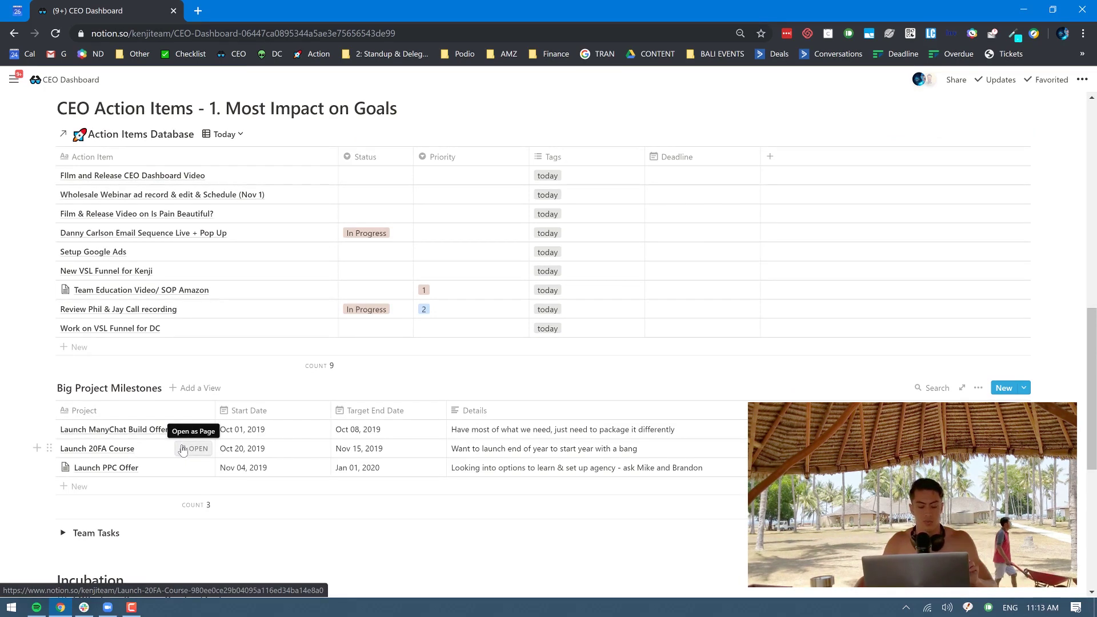
scroll(137, 435, down, 1)
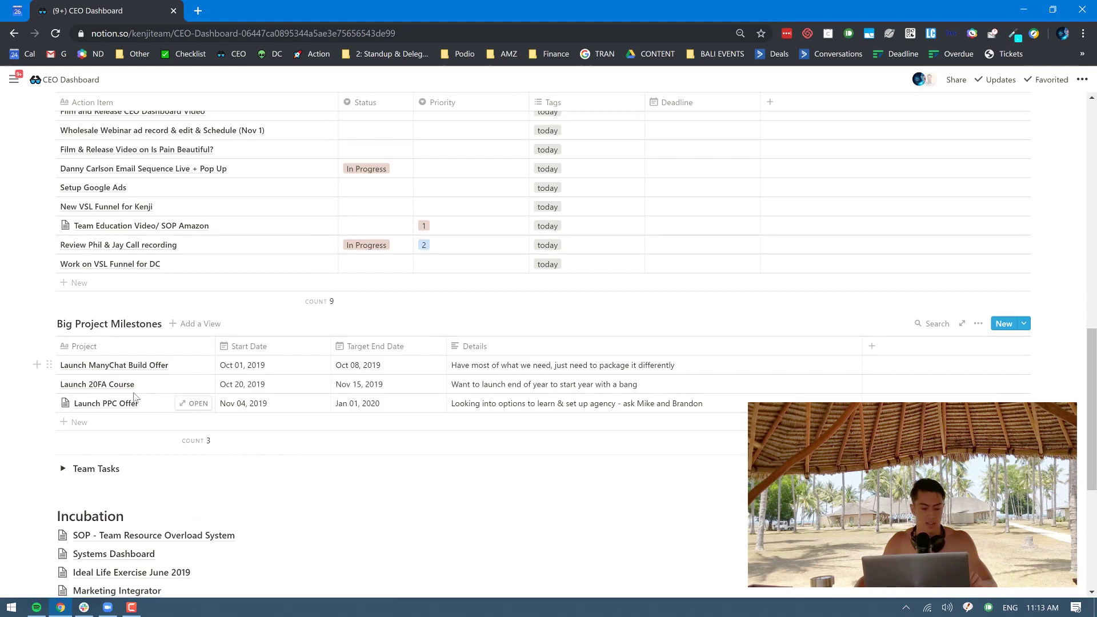
mouse_move(135, 392)
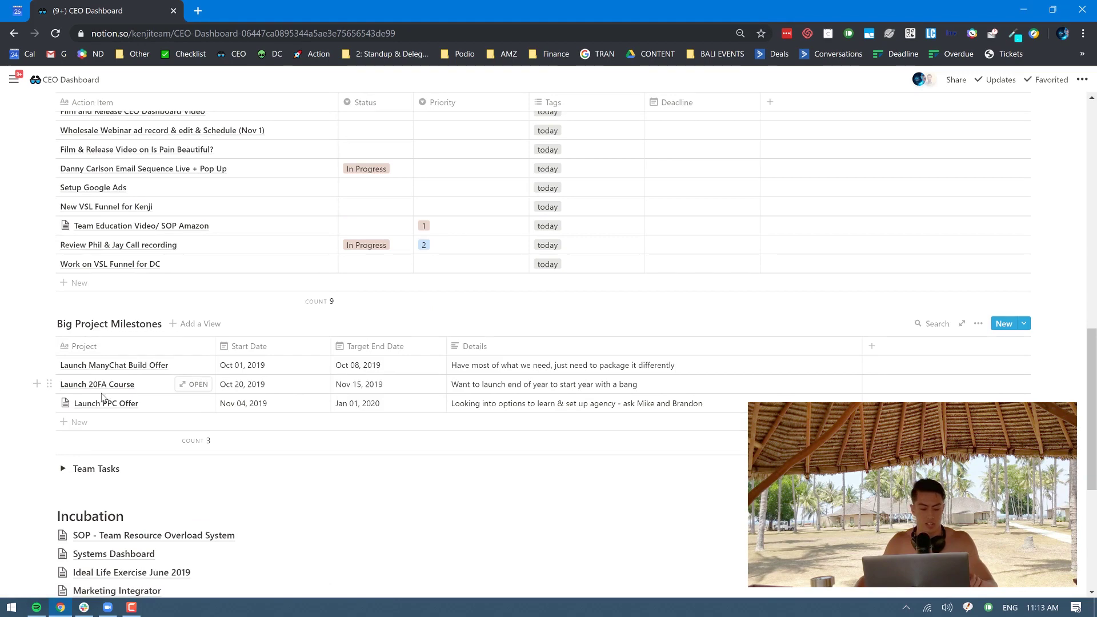
scroll(86, 396, down, 1)
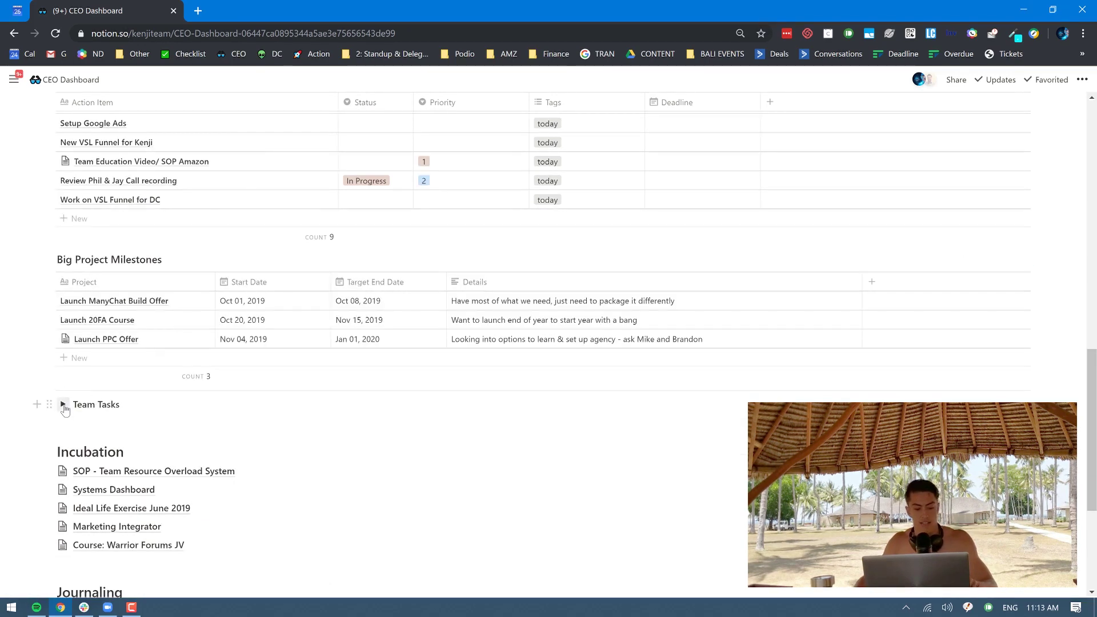
click(63, 405)
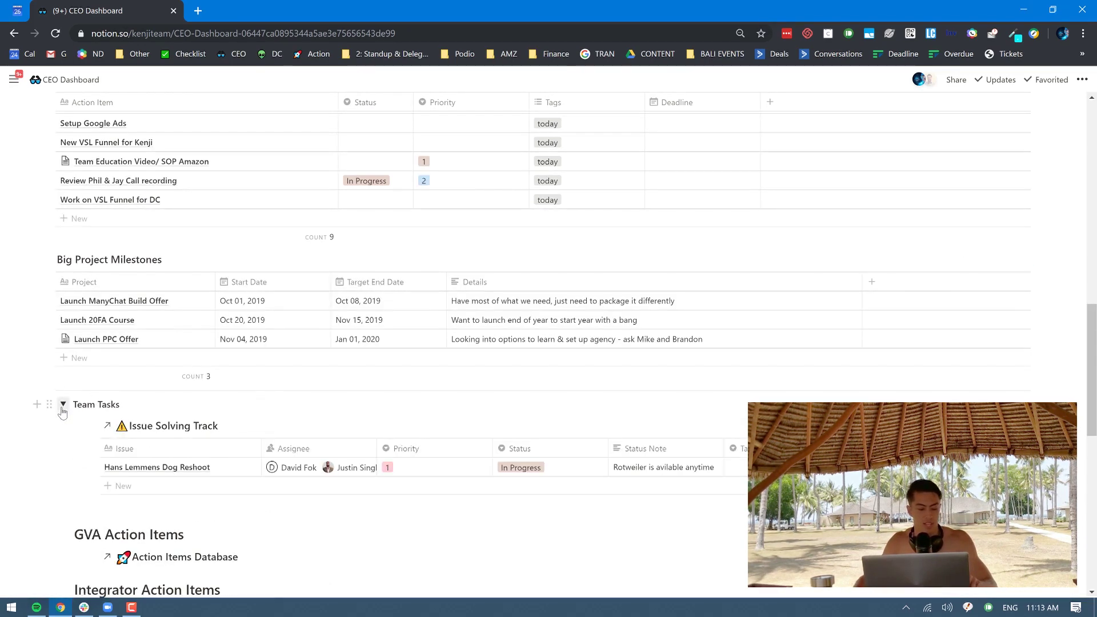
scroll(55, 407, down, 2)
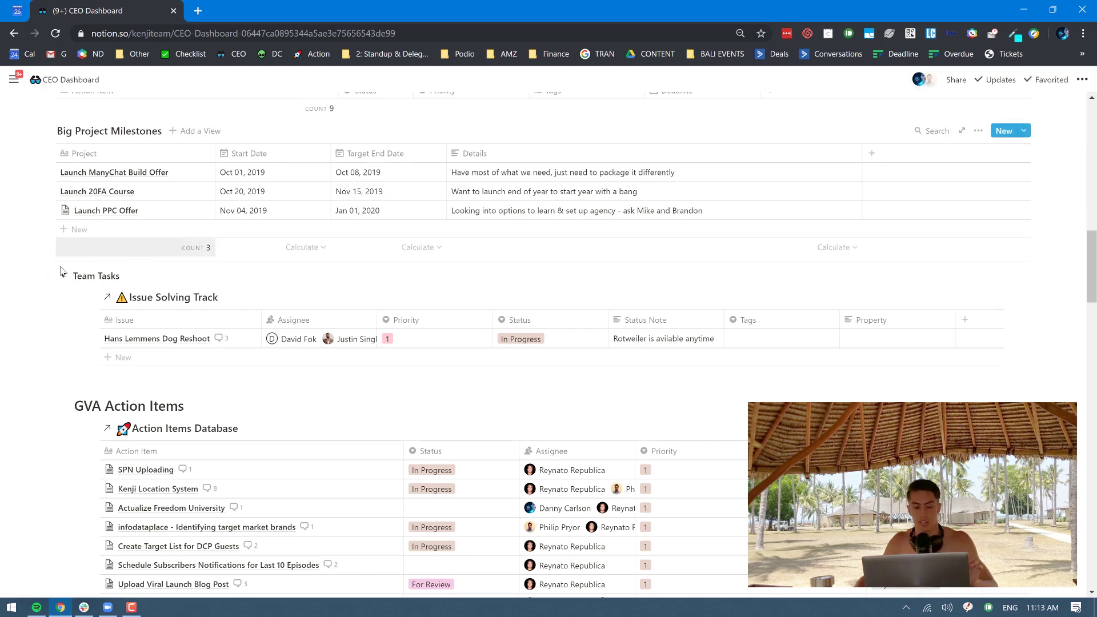
scroll(60, 269, down, 2)
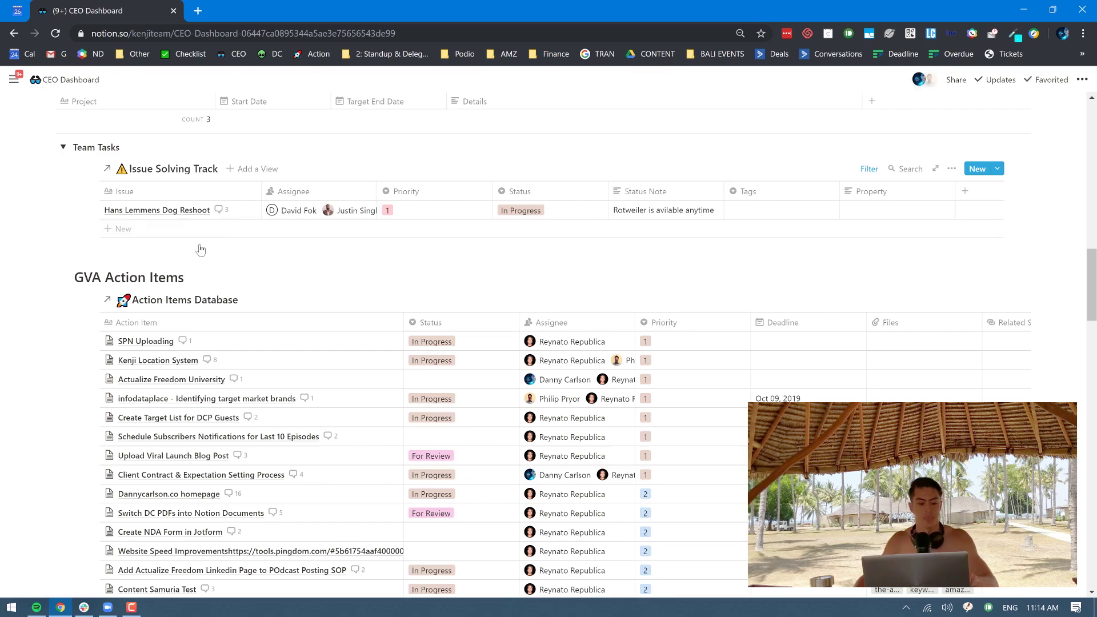
Scroll past the GVA Action Items to the Integrator Action Items database of 10 tasks
scroll(195, 243, down, 1)
scroll(143, 252, down, 1)
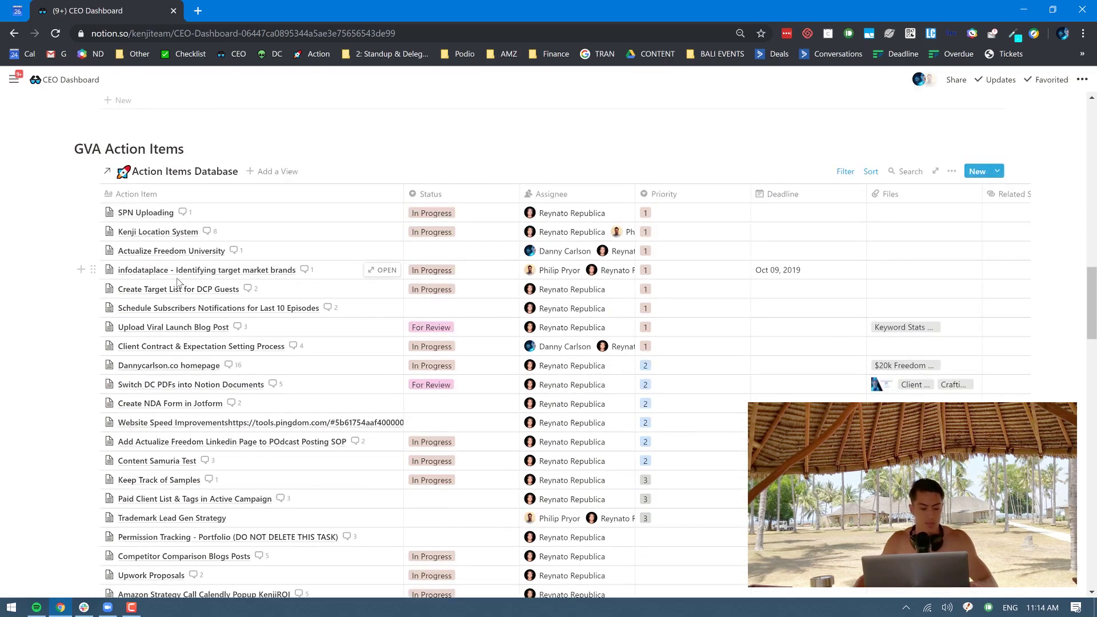
scroll(171, 280, down, 4)
scroll(174, 290, up, 2)
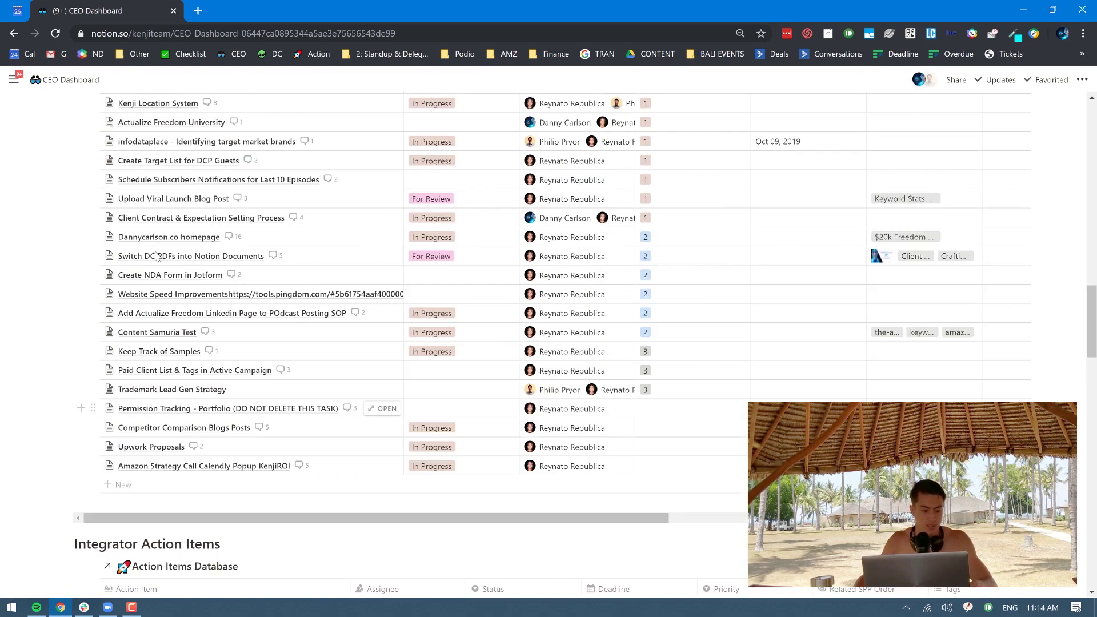
scroll(137, 180, up, 2)
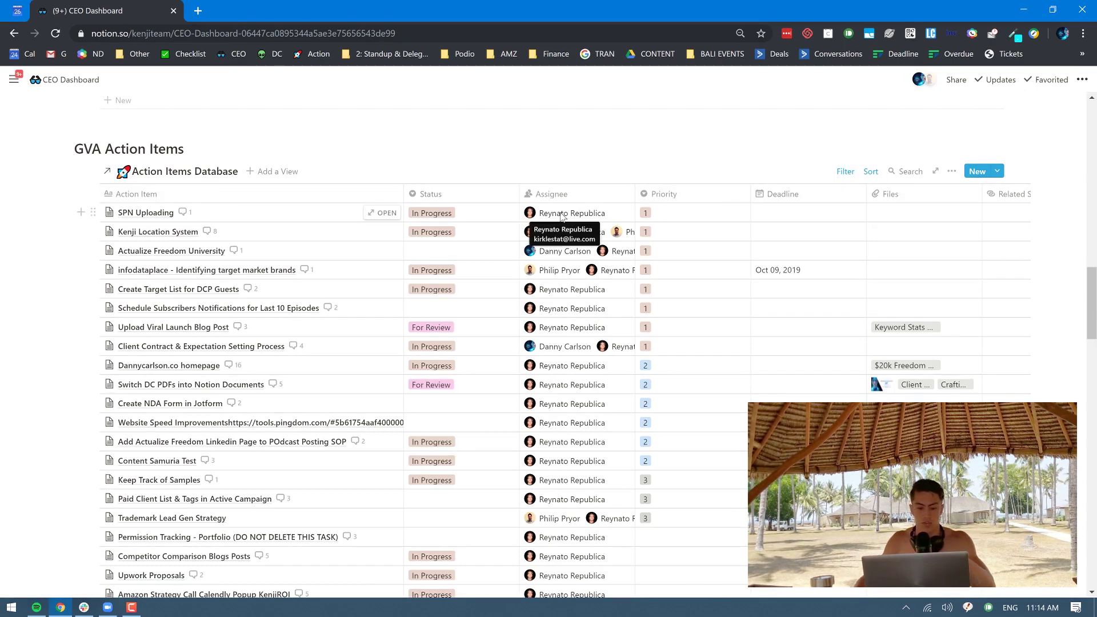
scroll(560, 217, down, 6)
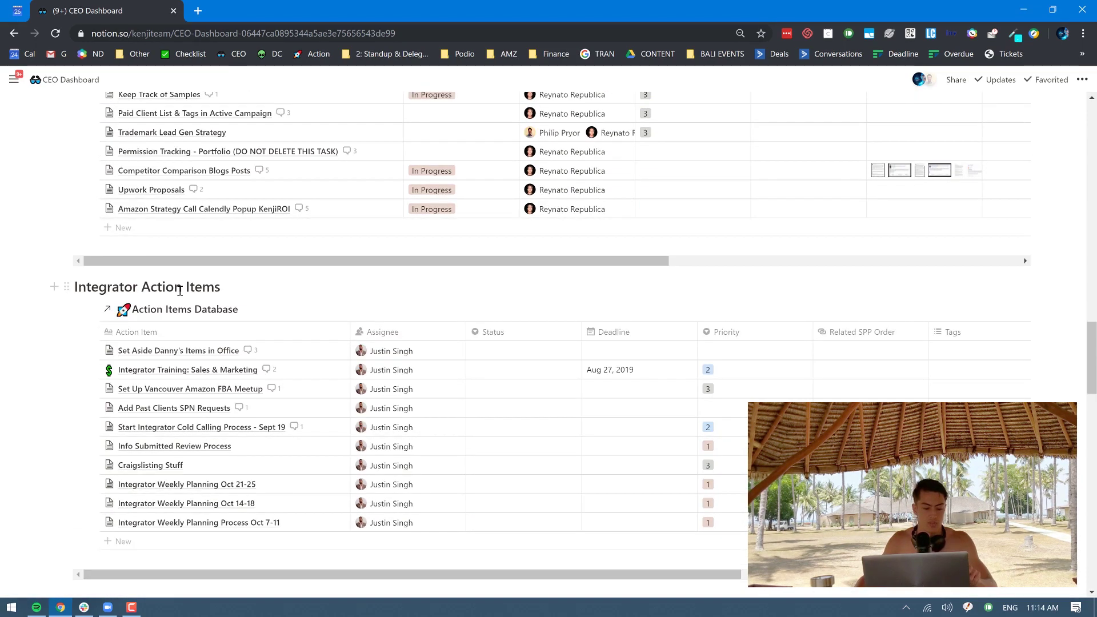
Scroll past the Marketing & Sales and Graphic Design databases to Incubation and Journaling
scroll(180, 291, down, 5)
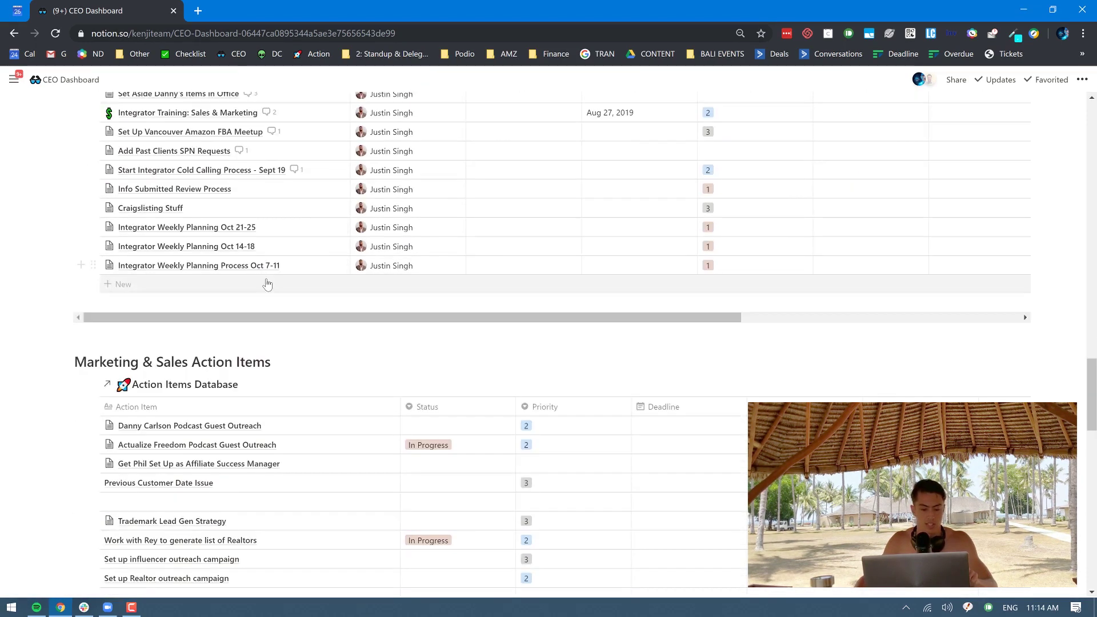
scroll(267, 284, down, 5)
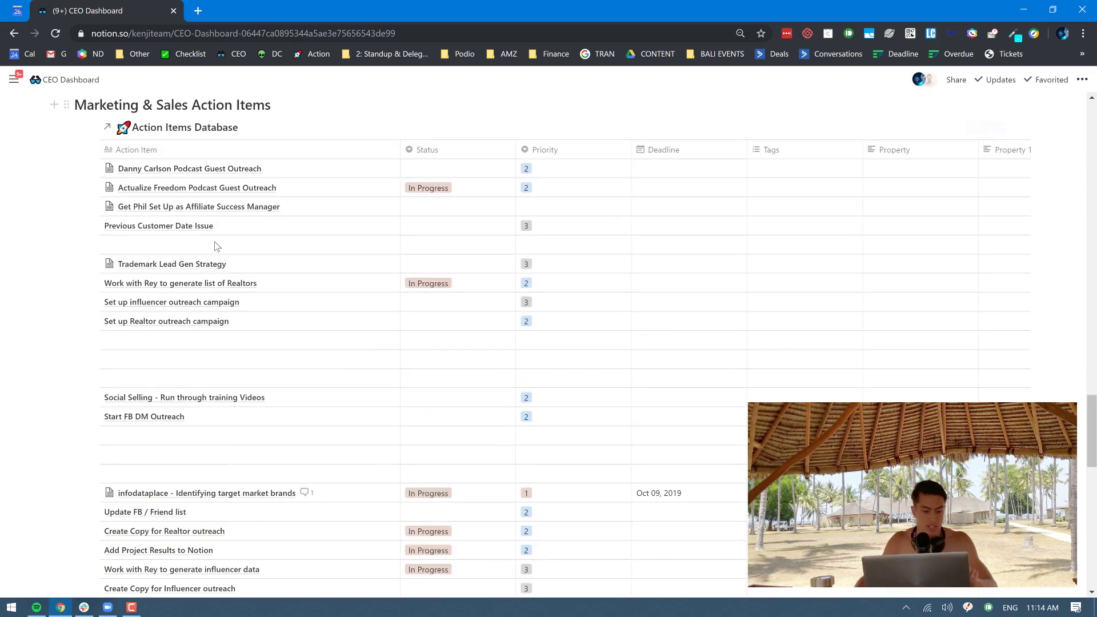
scroll(231, 246, down, 4)
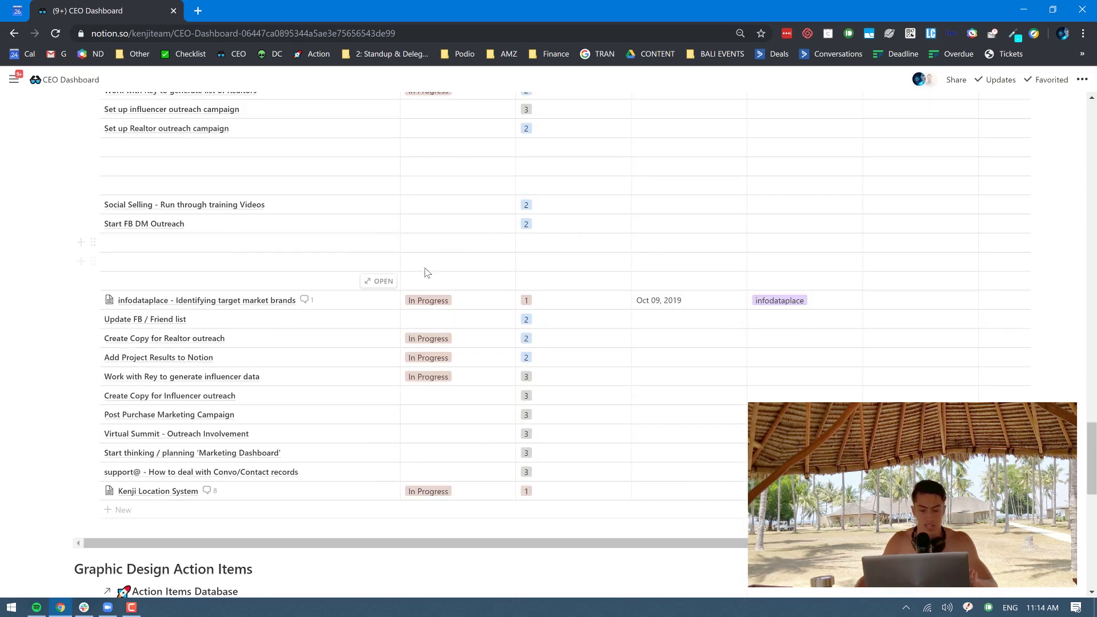
scroll(351, 290, down, 5)
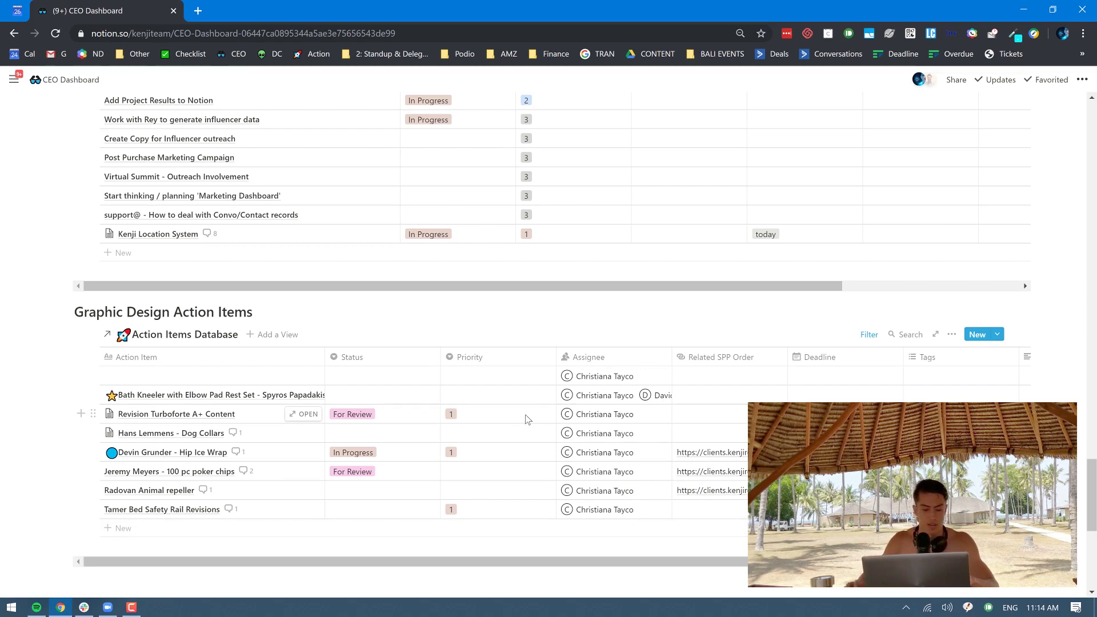
scroll(400, 274, up, 4)
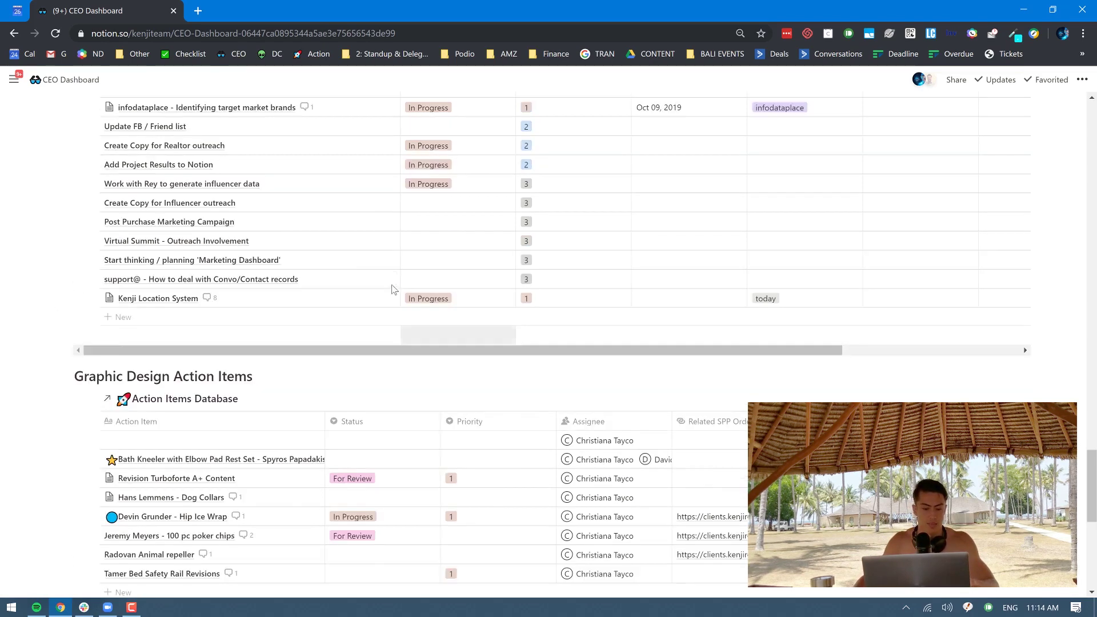
scroll(383, 400, down, 2)
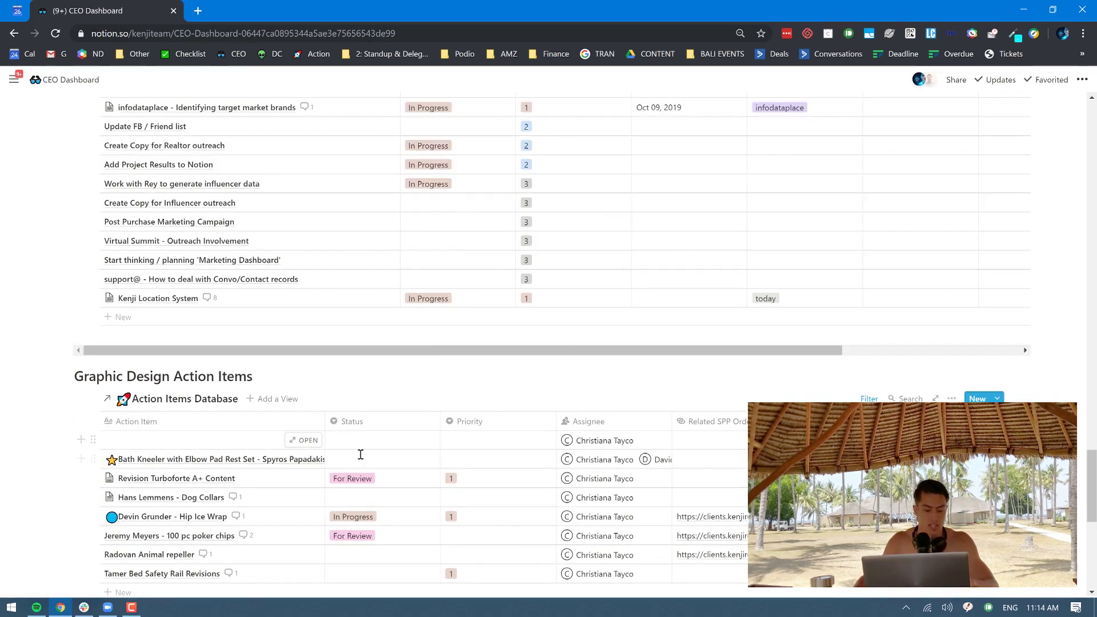
scroll(396, 440, down, 6)
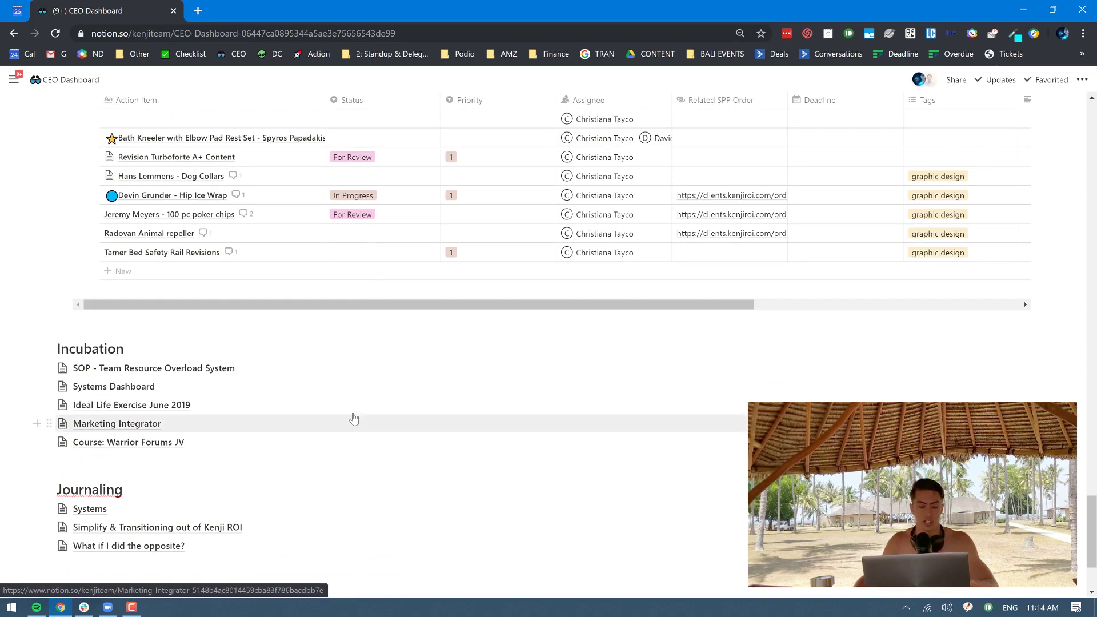
Scroll back up to Big Project Milestones and collapse the Team Tasks toggle
scroll(237, 364, up, 20)
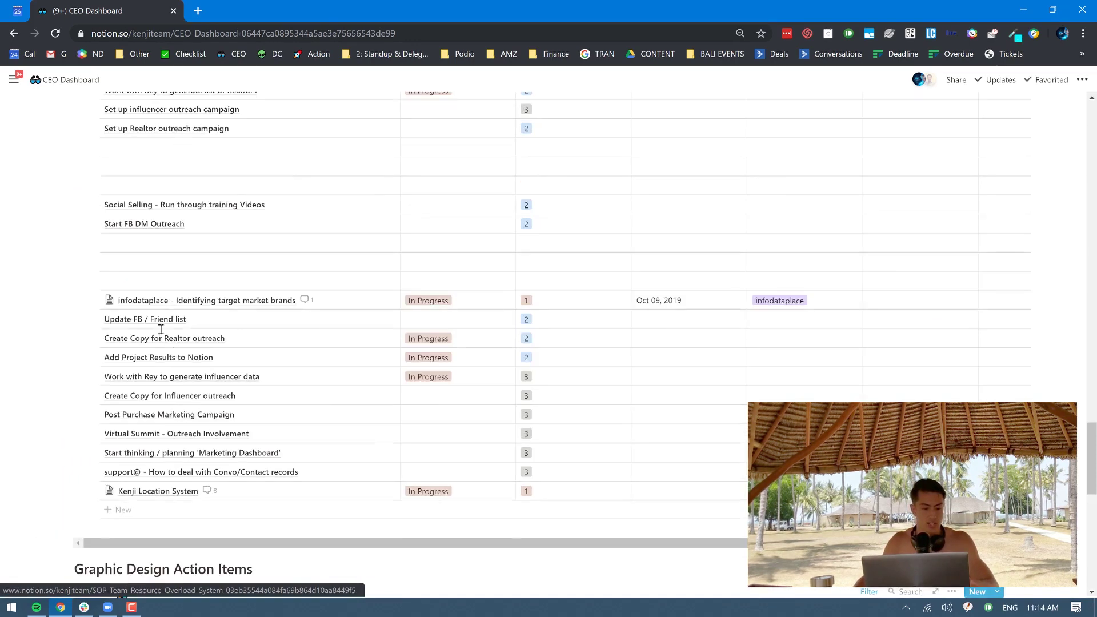
scroll(71, 292, up, 12)
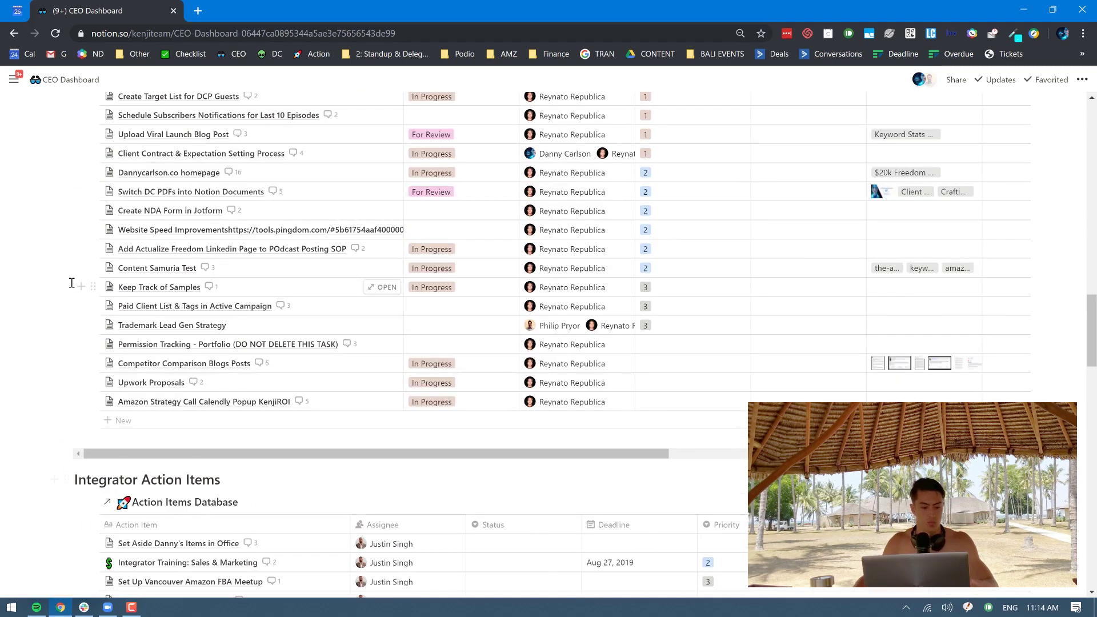
scroll(72, 294, up, 7)
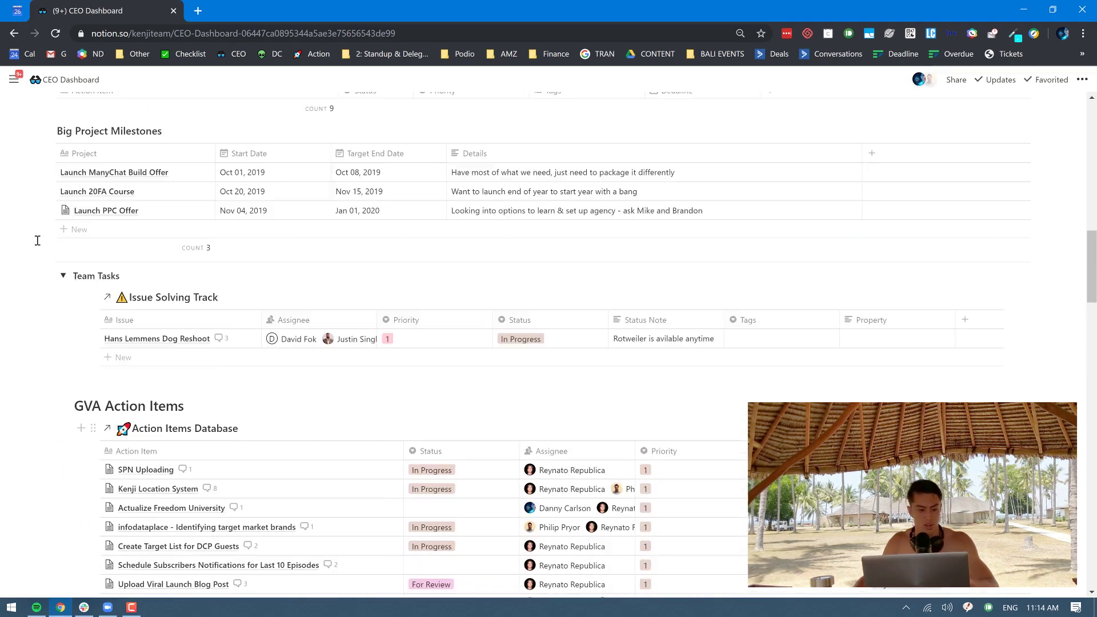
scroll(63, 308, down, 2)
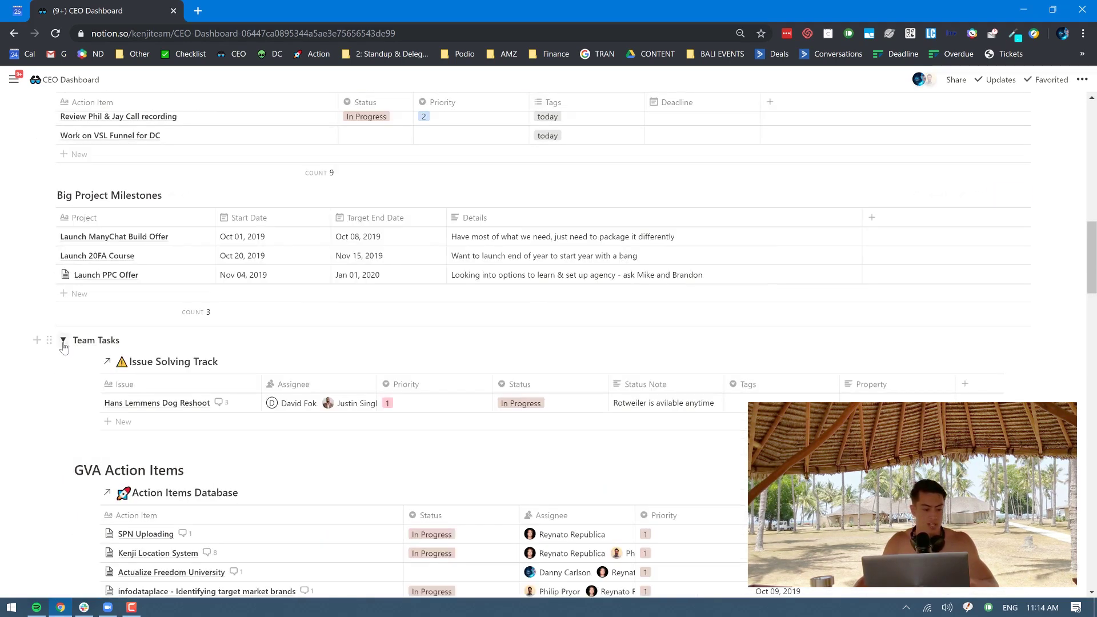
click(63, 342)
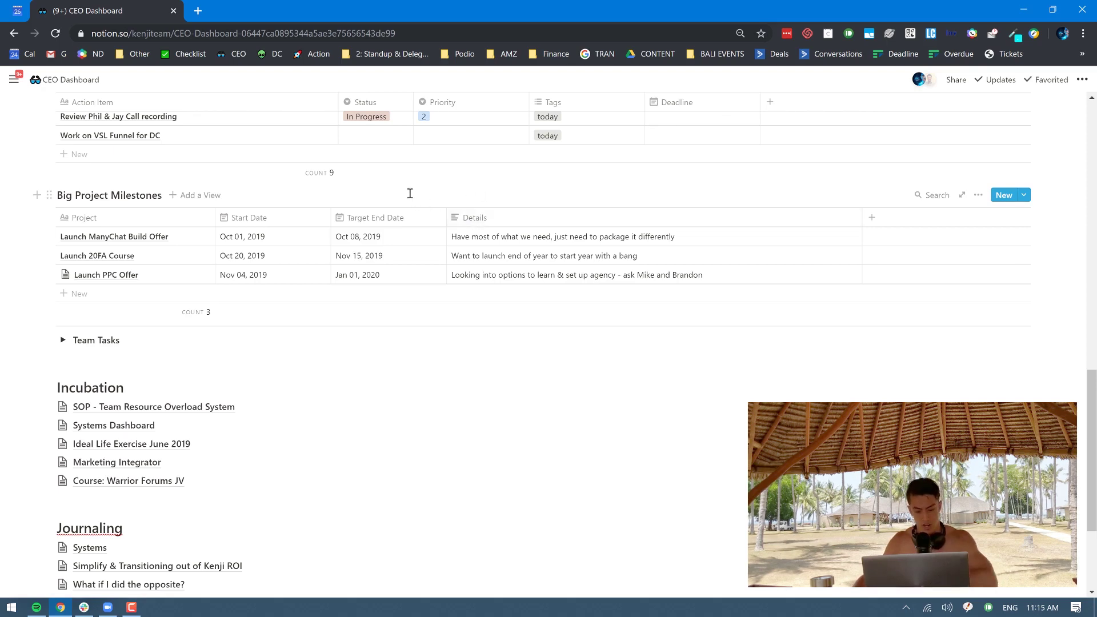
scroll(356, 203, up, 6)
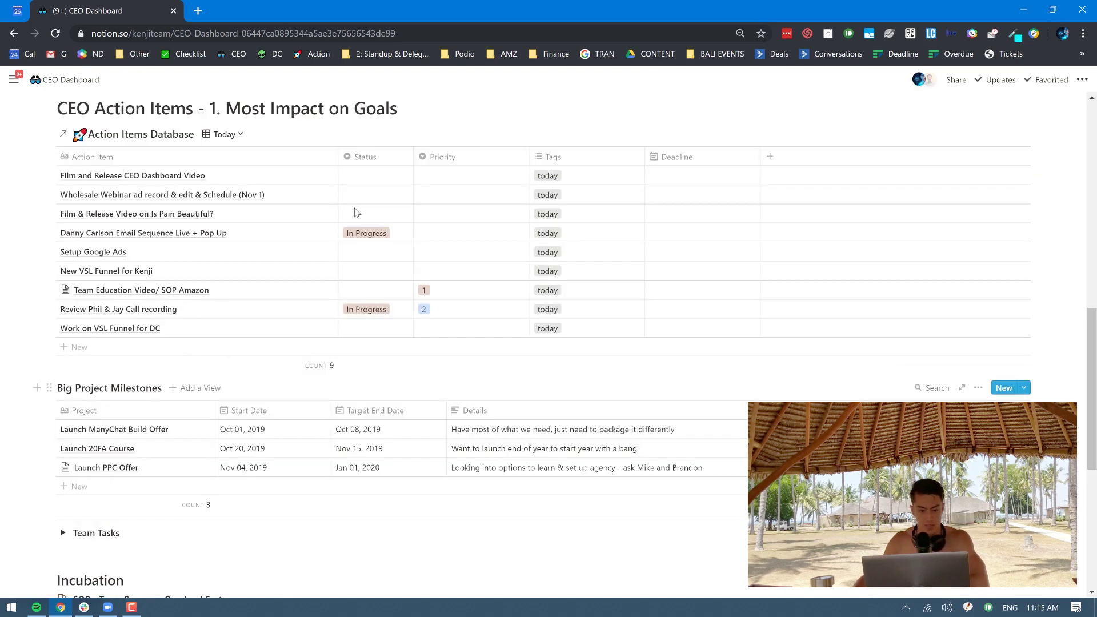
scroll(385, 225, up, 2)
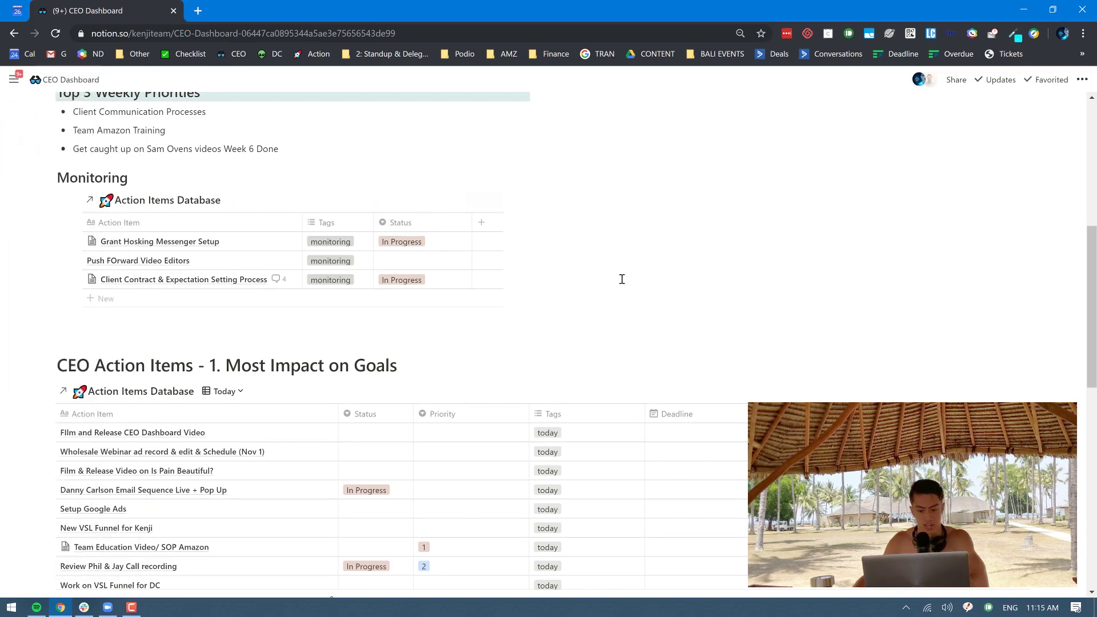
scroll(623, 289, up, 4)
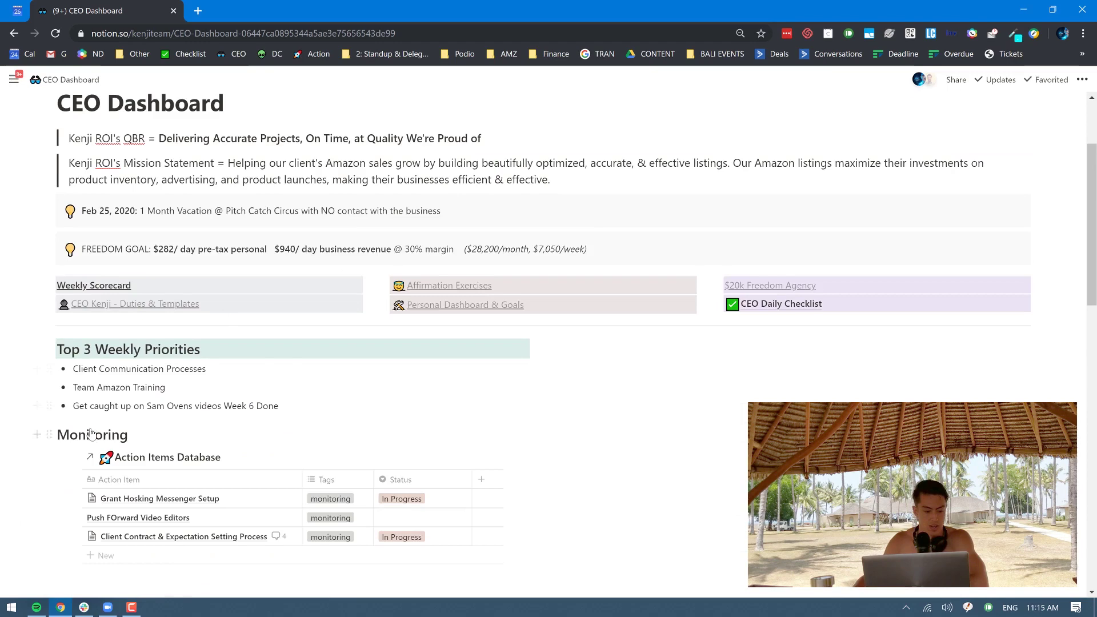
scroll(91, 435, down, 2)
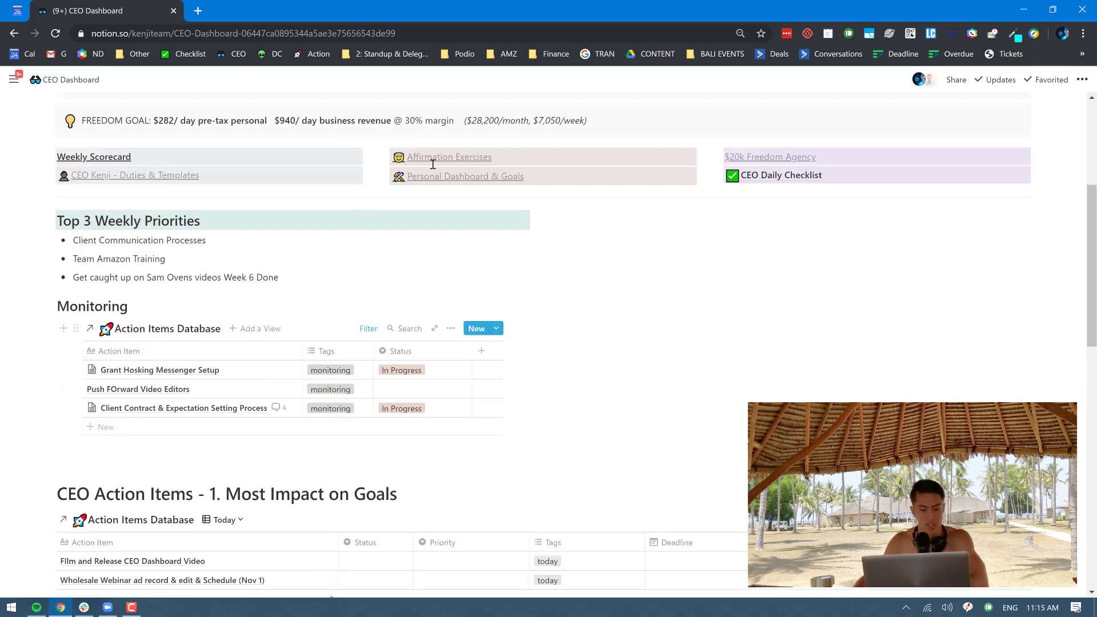
scroll(392, 252, up, 2)
scroll(274, 320, down, 3)
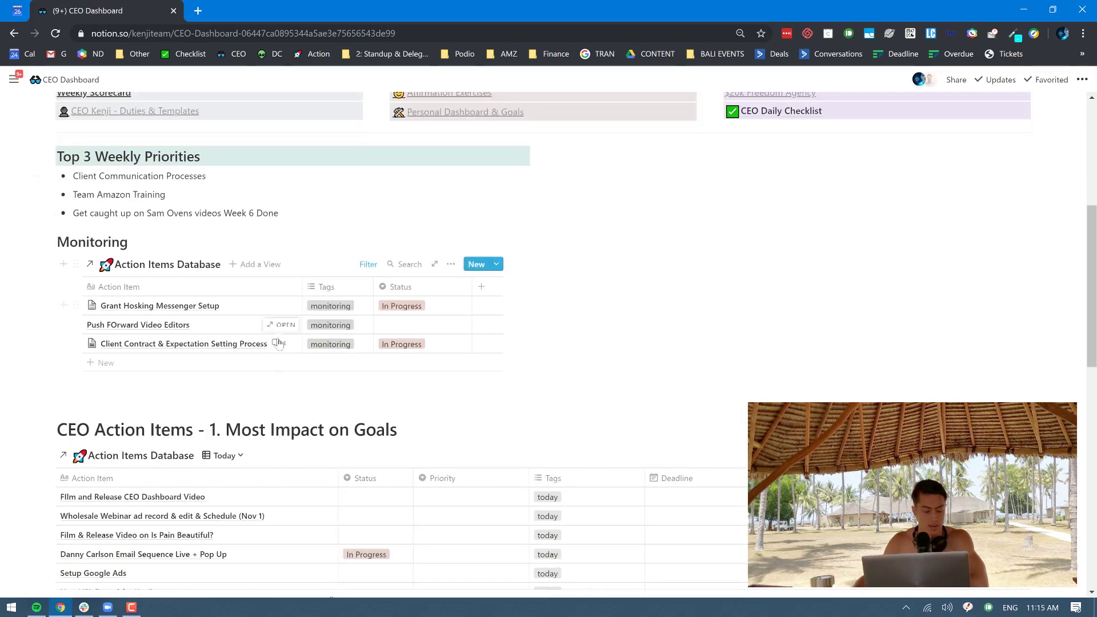
scroll(274, 343, down, 1)
scroll(171, 329, down, 3)
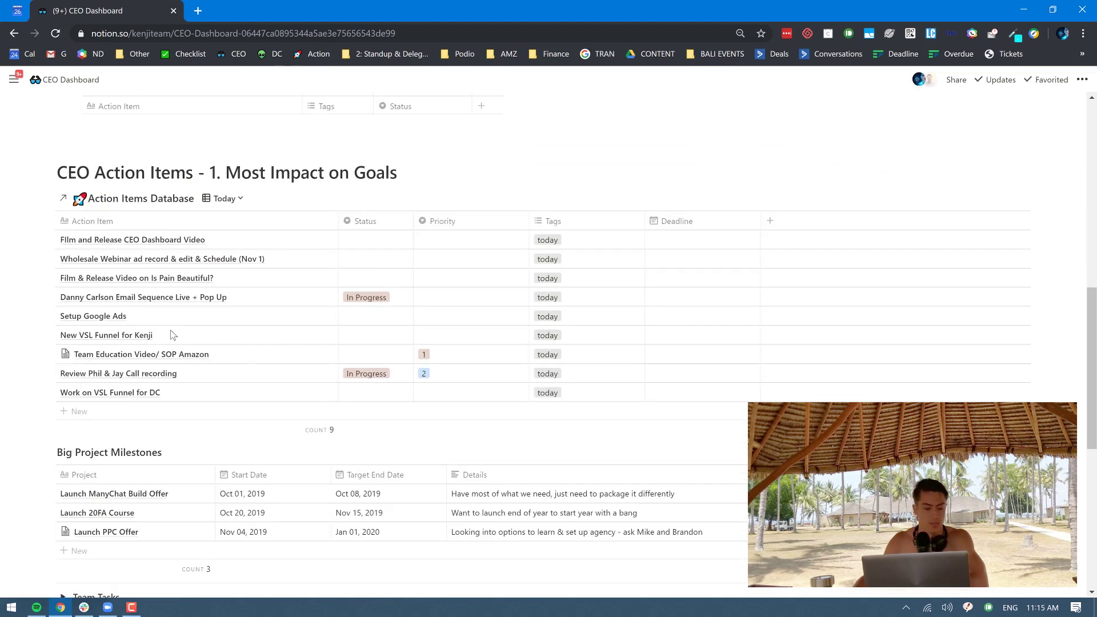
scroll(172, 334, down, 6)
scroll(131, 303, up, 2)
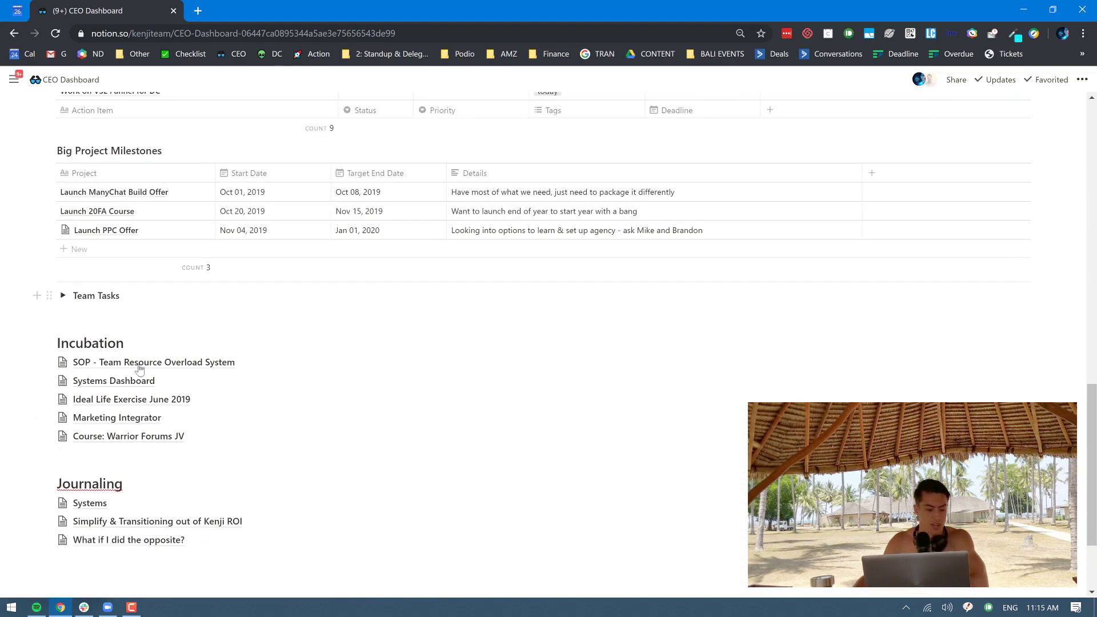